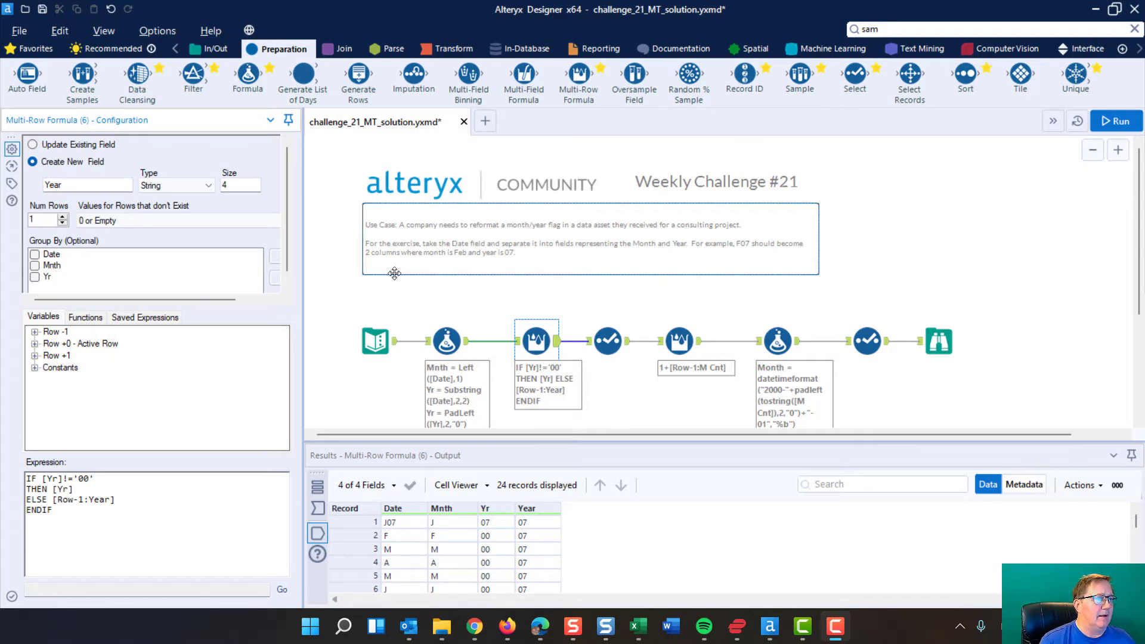
Compare the original Date values in the Text Input tool with the Year and Month output in the final Browse tool.
{"action": "left_click", "coordinate": [374, 339]}
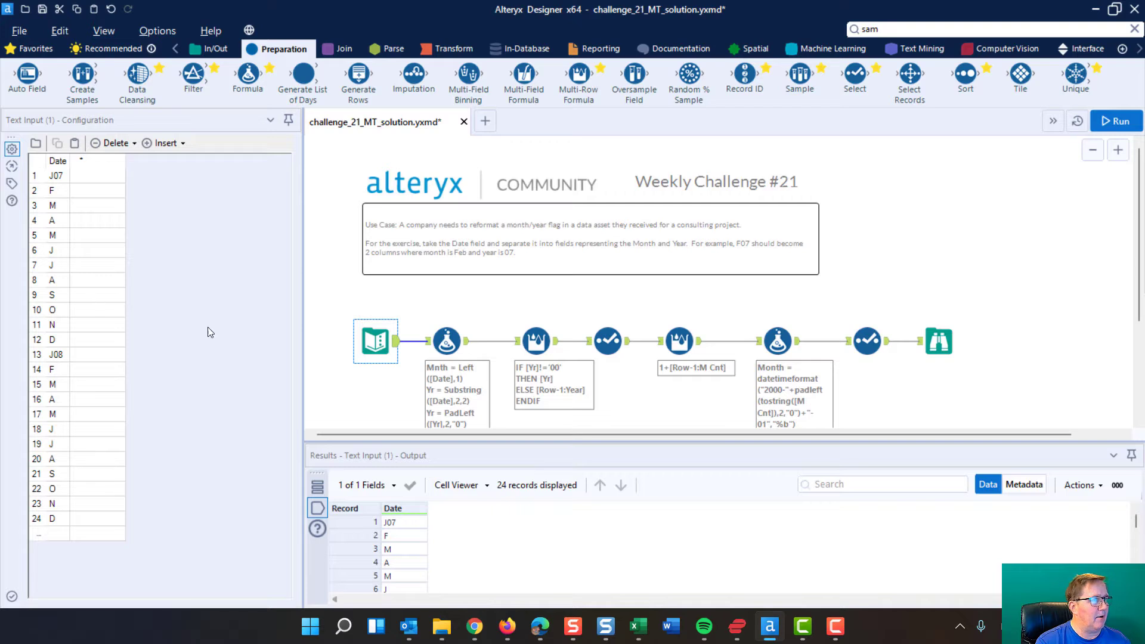
{"action": "left_click", "coordinate": [939, 350]}
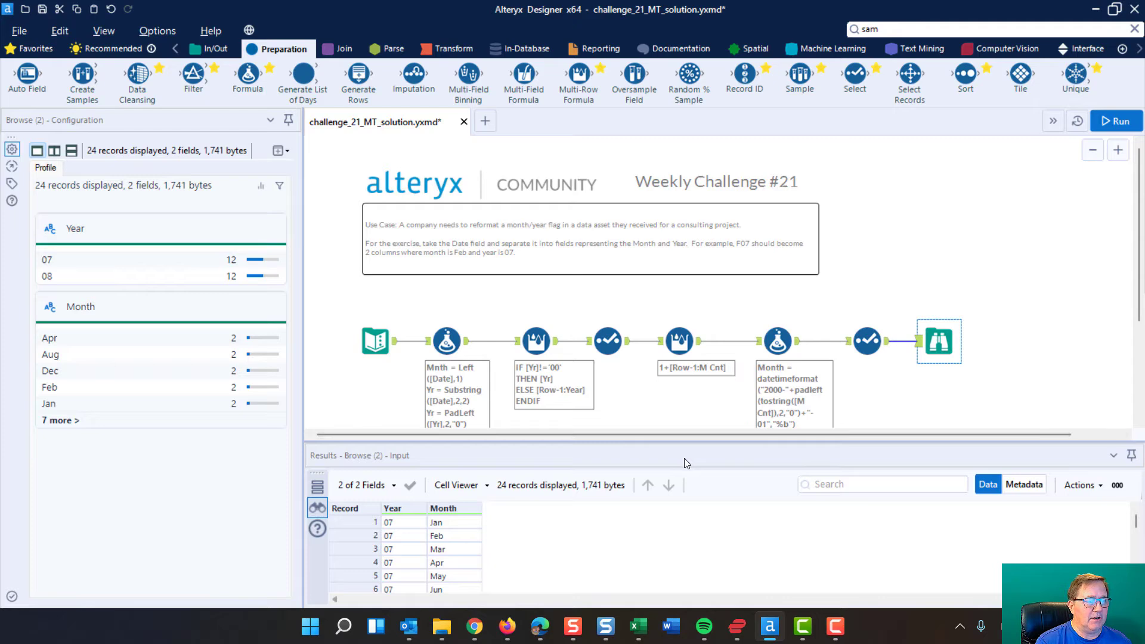
{"action": "left_click", "coordinate": [374, 340]}
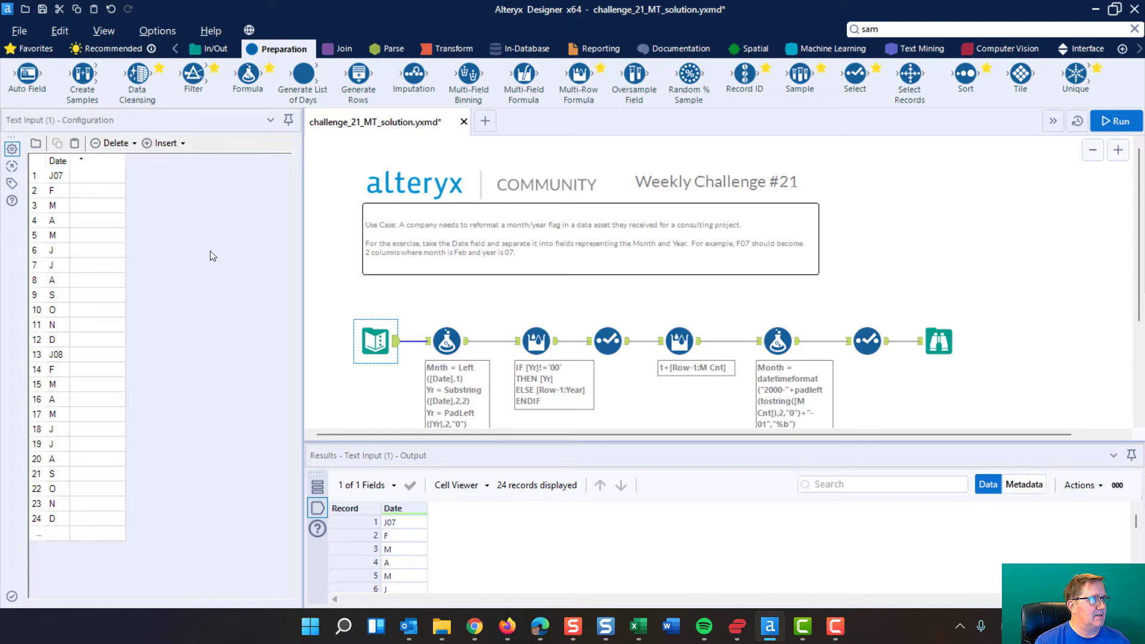
Expand and examine the Mnth and Yr expressions in the first Formula tool, and enlarge the results area to view more output rows.
{"action": "left_click", "coordinate": [454, 337]}
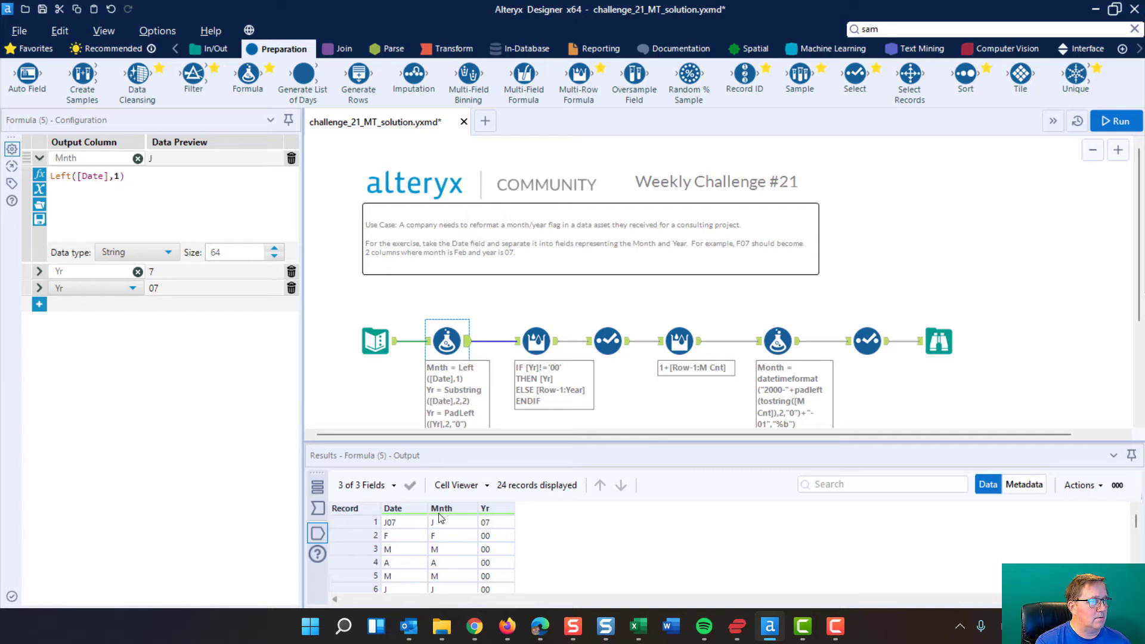
{"action": "left_click", "coordinate": [39, 271]}
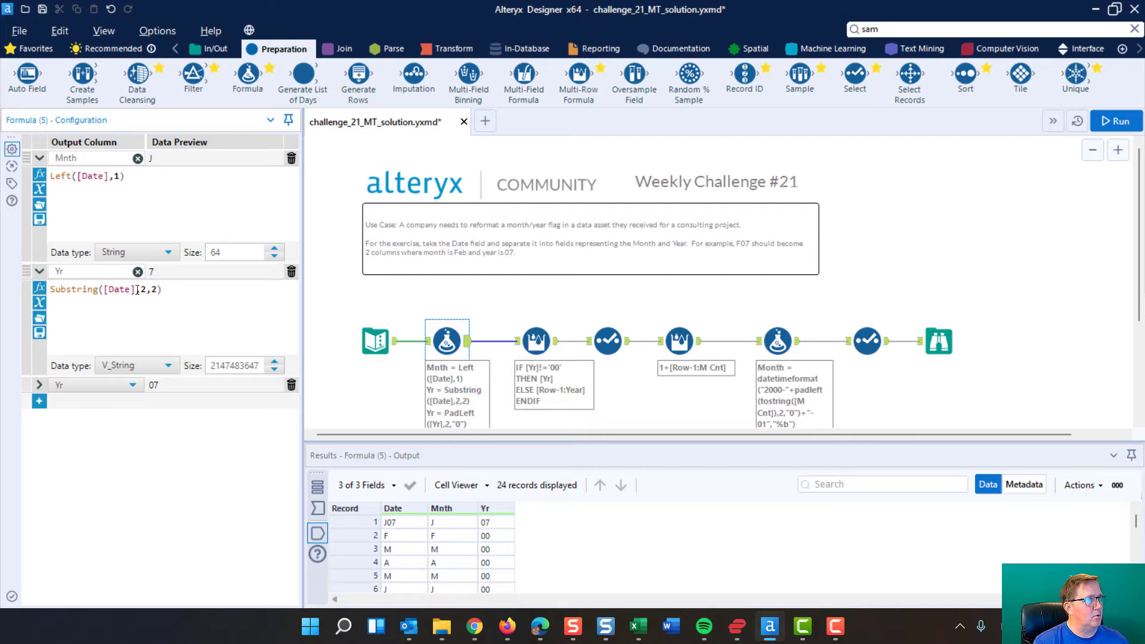
{"action": "left_click_drag", "start_coordinate": [134, 290], "coordinate": [110, 293]}
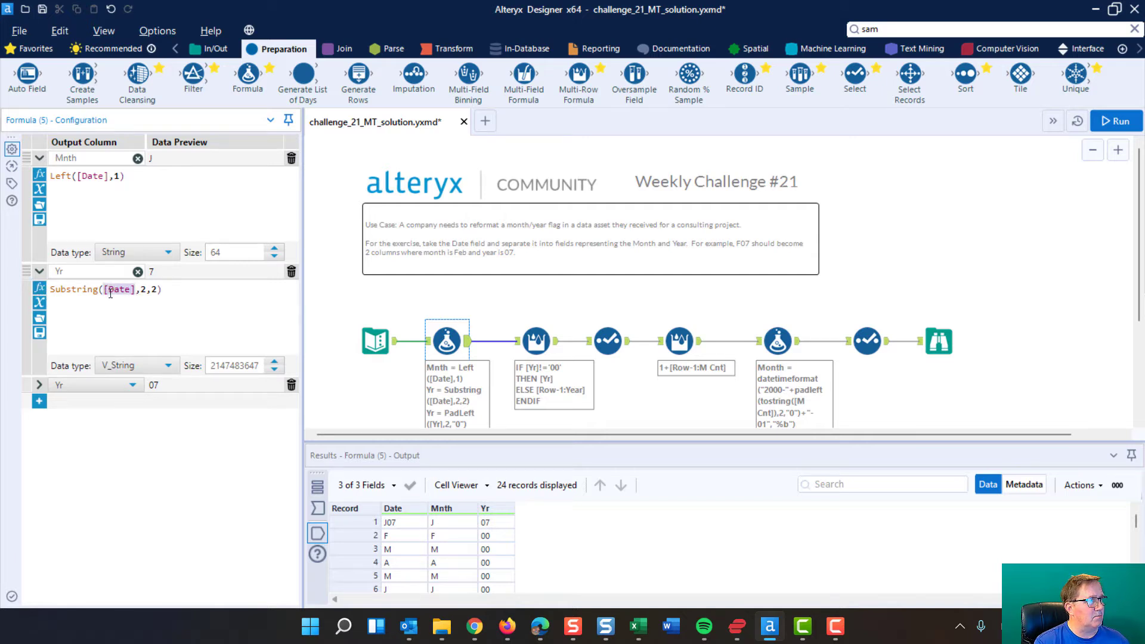
{"action": "left_click", "coordinate": [143, 289]}
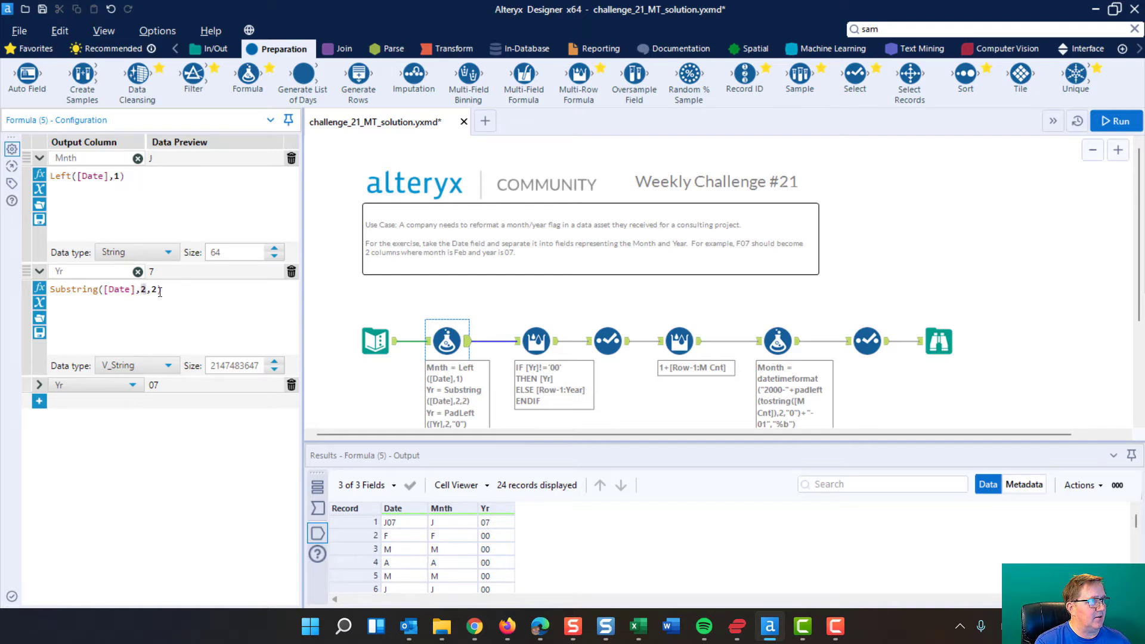
{"action": "double_click", "coordinate": [153, 291]}
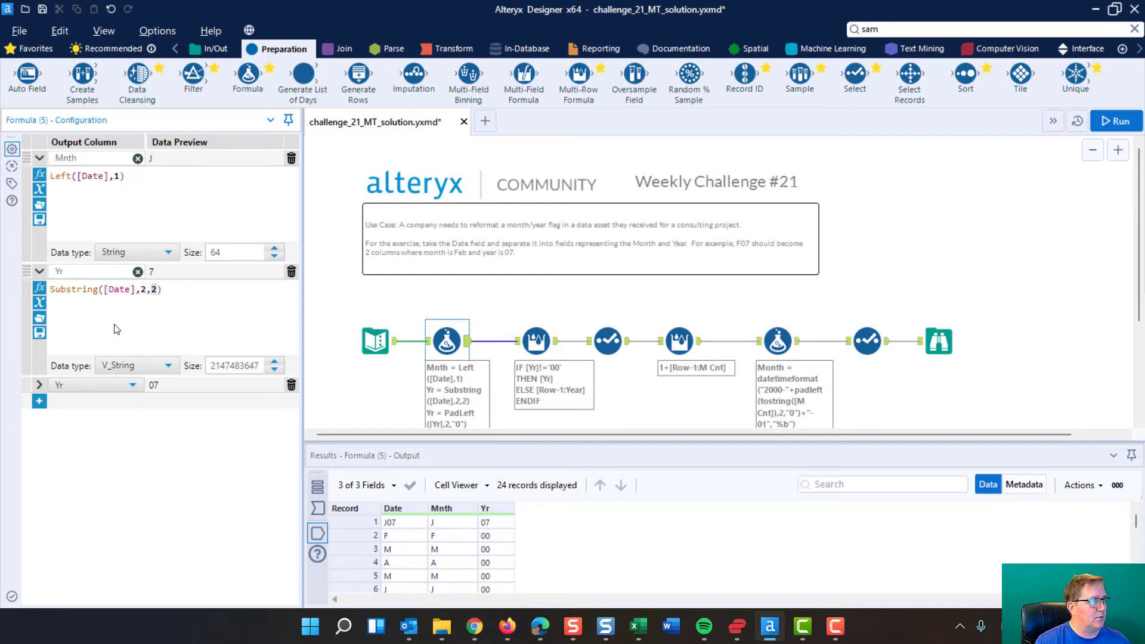
{"action": "left_click", "coordinate": [41, 386]}
{"action": "left_click", "coordinate": [41, 386]}
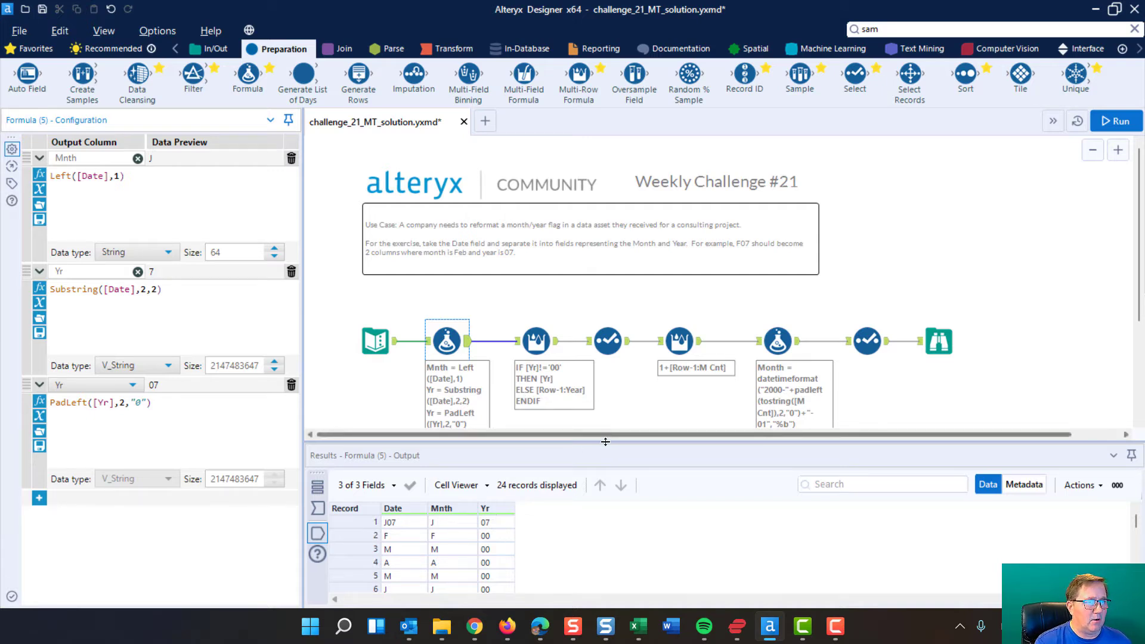
{"action": "left_click_drag", "start_coordinate": [605, 441], "coordinate": [605, 360]}
{"action": "scroll", "coordinate": [657, 261], "scroll_direction": "down", "scroll_amount": 2}
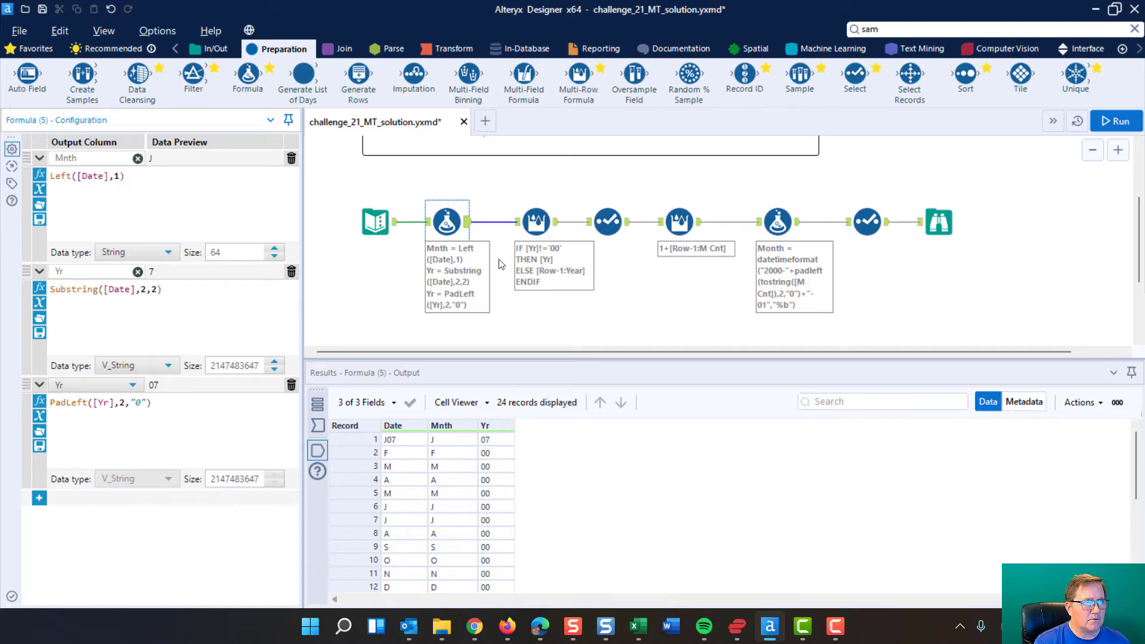
Examine the IF, THEN and ELSE parts of the expression in the first Multi-Row Formula tool.
{"action": "left_click", "coordinate": [545, 213]}
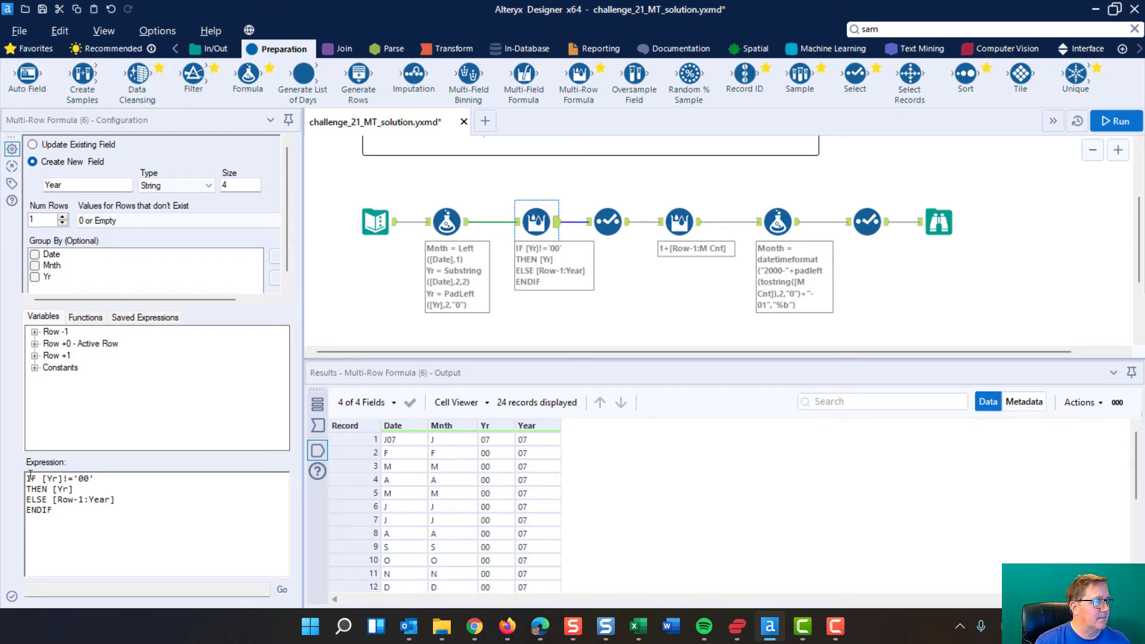
{"action": "left_click_drag", "start_coordinate": [30, 477], "coordinate": [102, 481]}
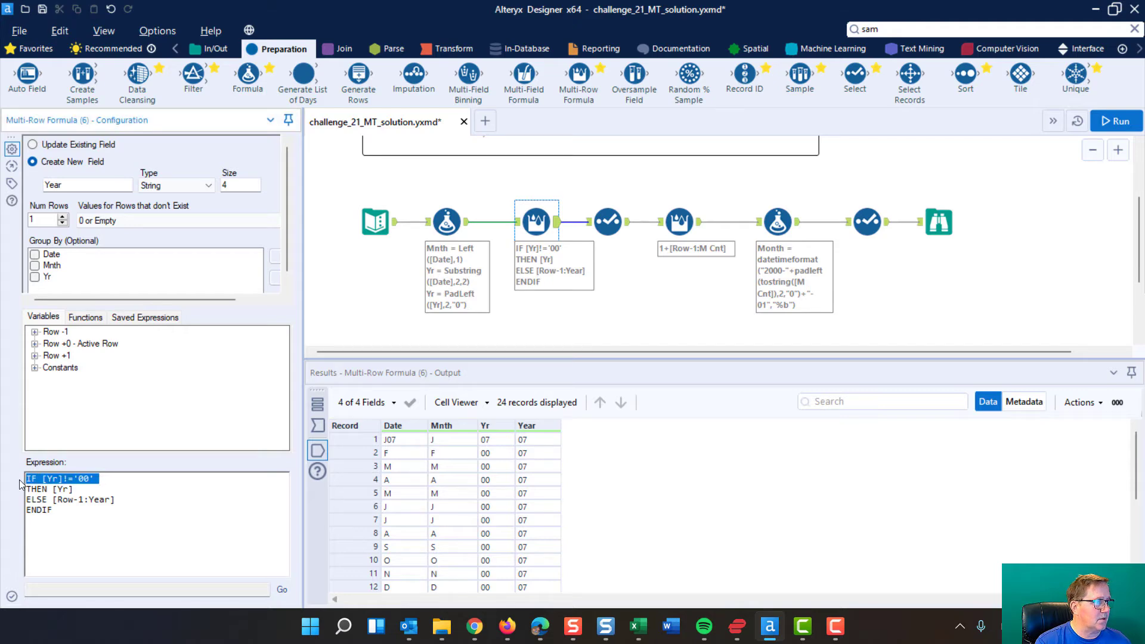
{"action": "left_click_drag", "start_coordinate": [31, 487], "coordinate": [81, 480]}
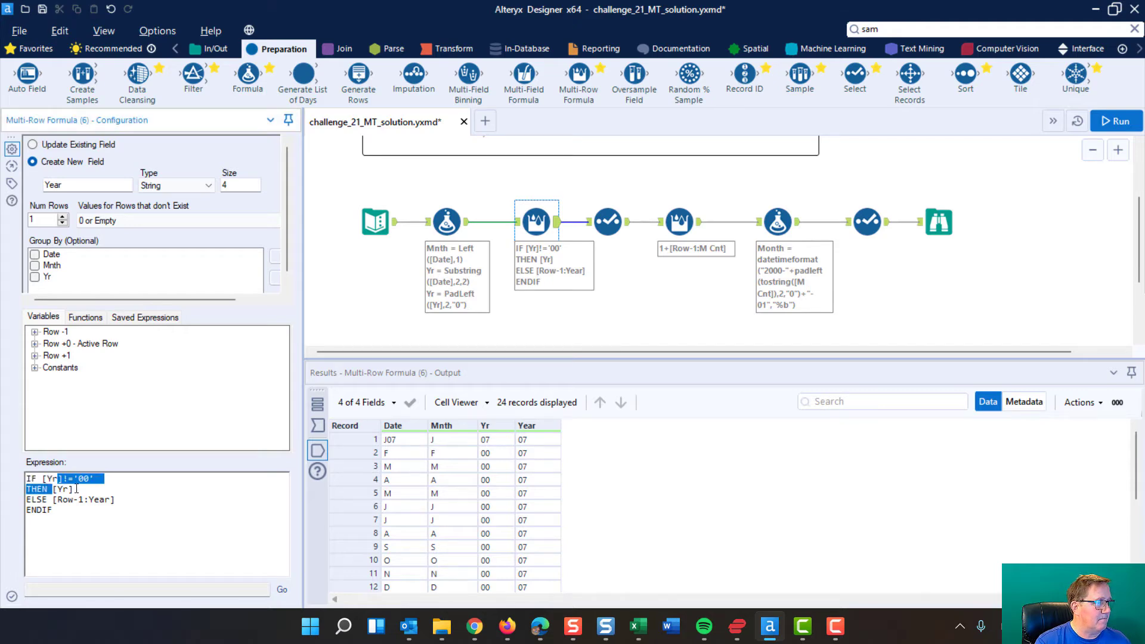
{"action": "double_click", "coordinate": [71, 489]}
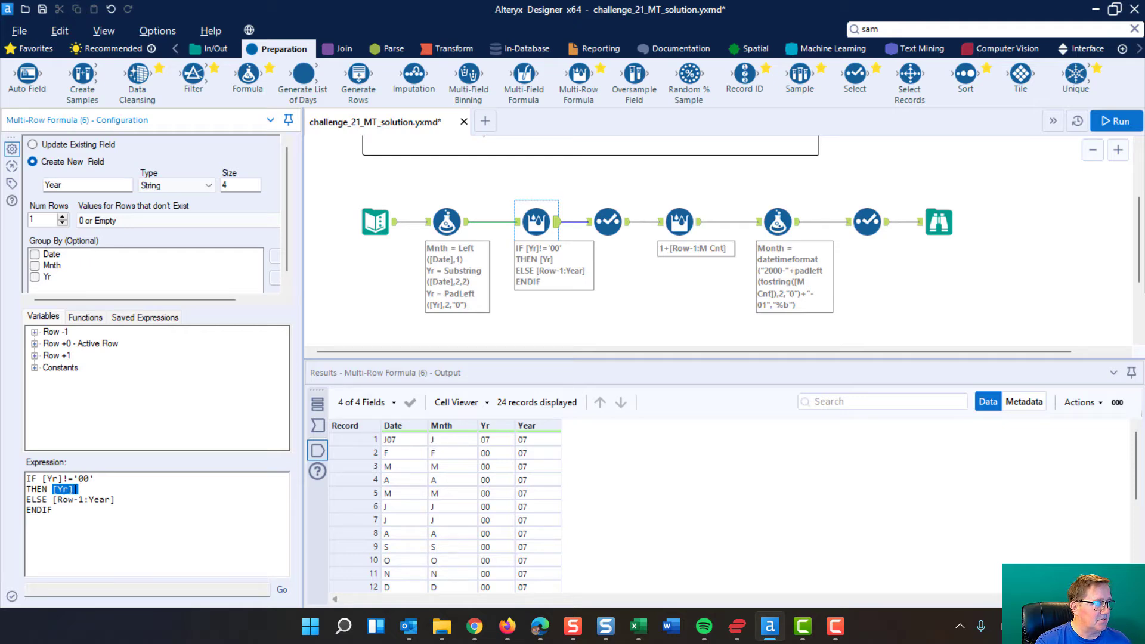
{"action": "left_click", "coordinate": [79, 492]}
{"action": "left_click_drag", "start_coordinate": [29, 501], "coordinate": [137, 501]}
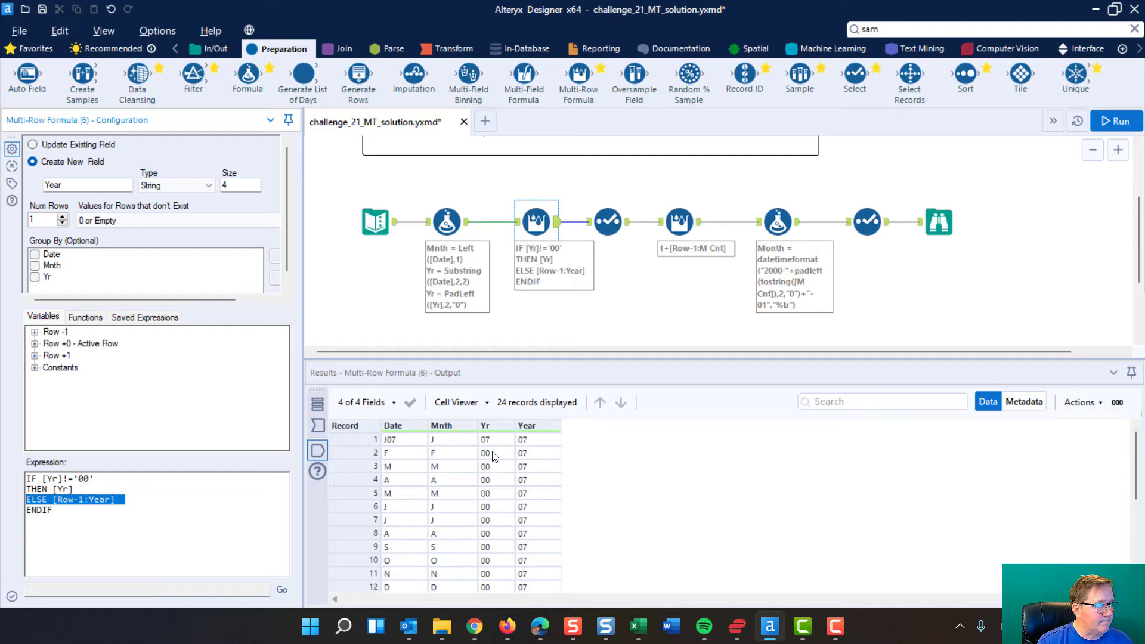
Check the Year values against Yr in the first Multi-Row Formula output, from the first records through record 13.
{"action": "left_click", "coordinate": [531, 450]}
{"action": "left_click", "coordinate": [530, 440]}
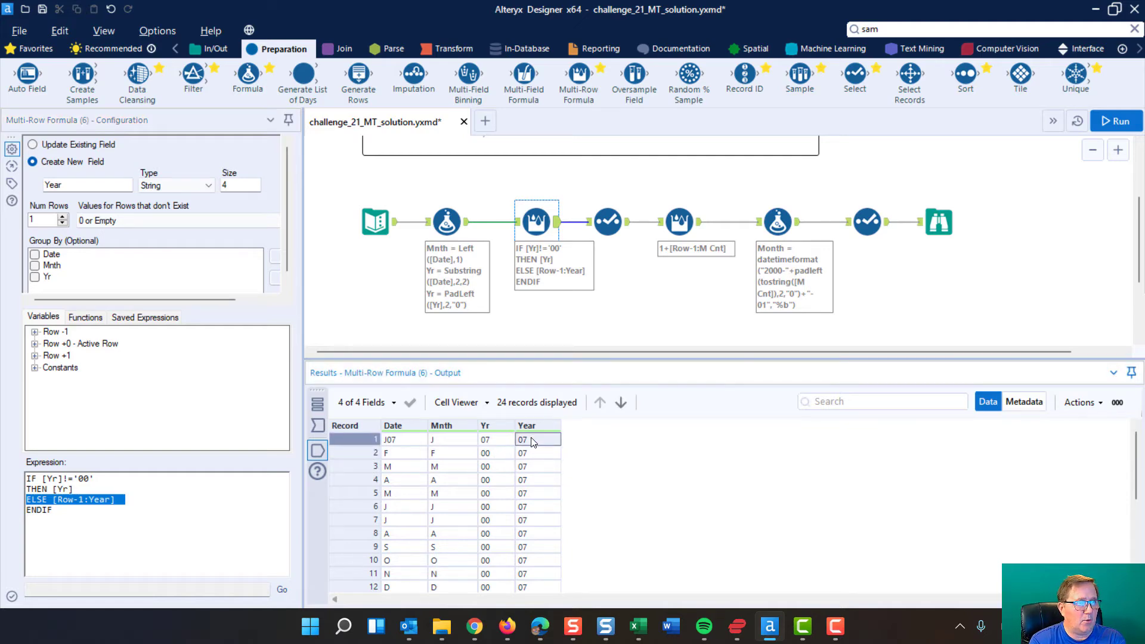
{"action": "left_click", "coordinate": [529, 466]}
{"action": "scroll", "coordinate": [522, 467], "scroll_direction": "down", "scroll_amount": 1}
{"action": "scroll", "coordinate": [523, 471], "scroll_direction": "down", "scroll_amount": 1}
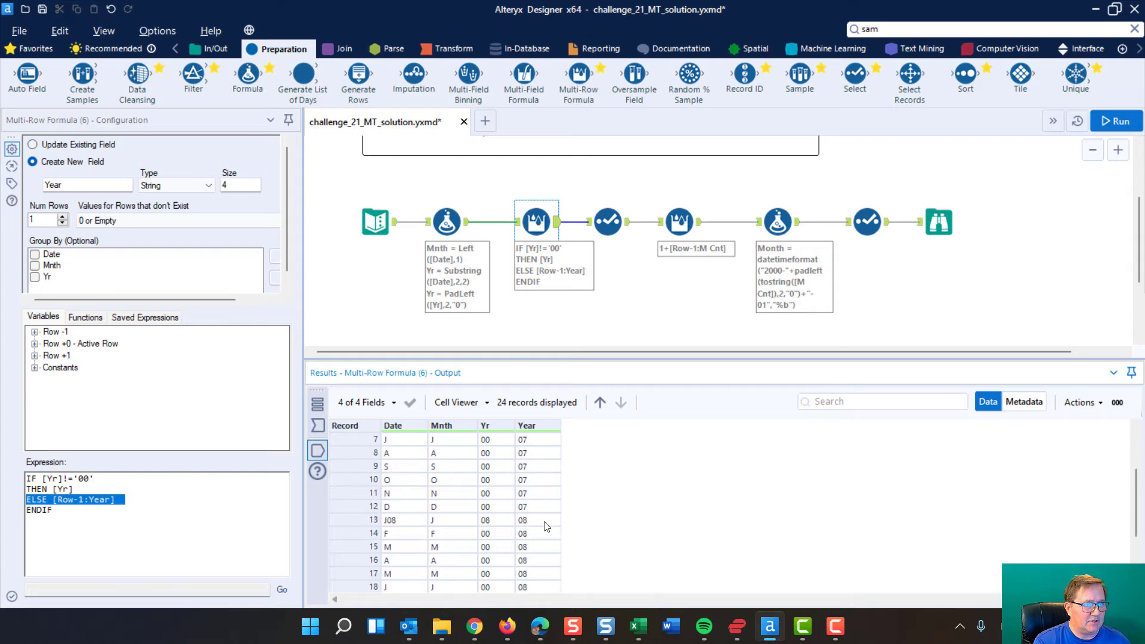
{"action": "left_click", "coordinate": [543, 523]}
{"action": "left_click", "coordinate": [487, 524]}
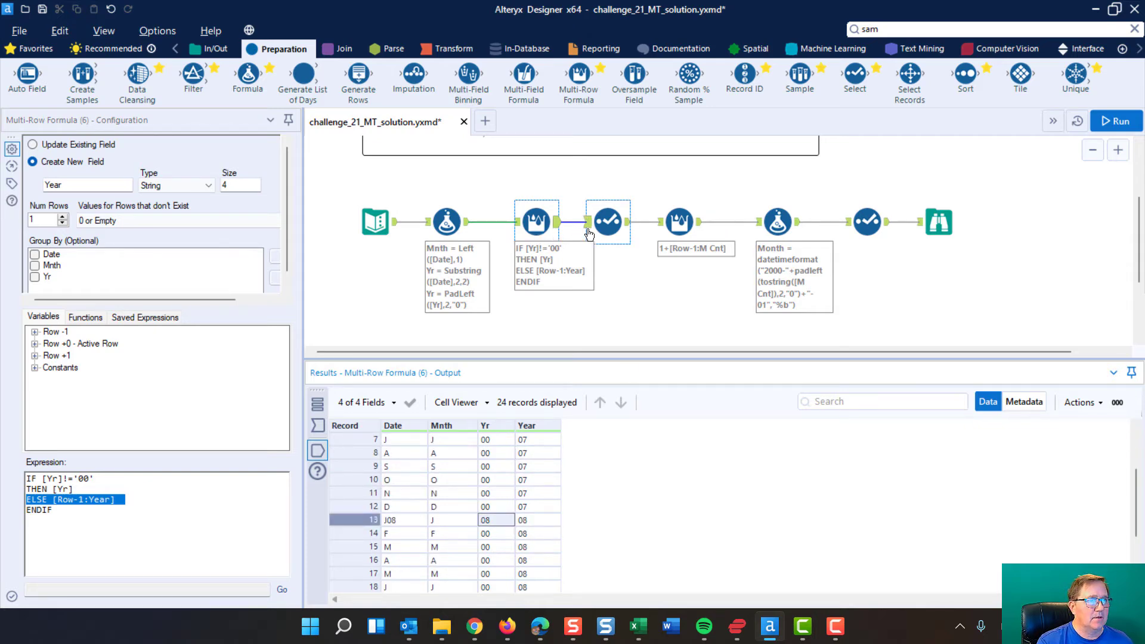
Review which fields the first Select tool keeps, and the new field name set in the preceding Multi-Row Formula tool.
{"action": "left_click", "coordinate": [607, 216]}
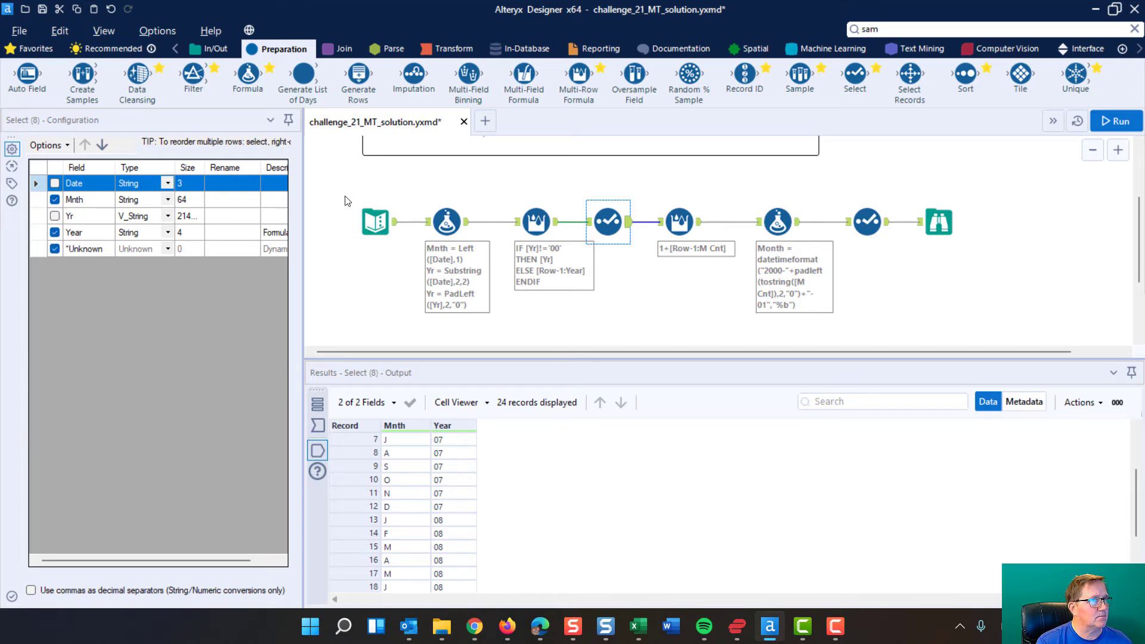
{"action": "left_click", "coordinate": [536, 212]}
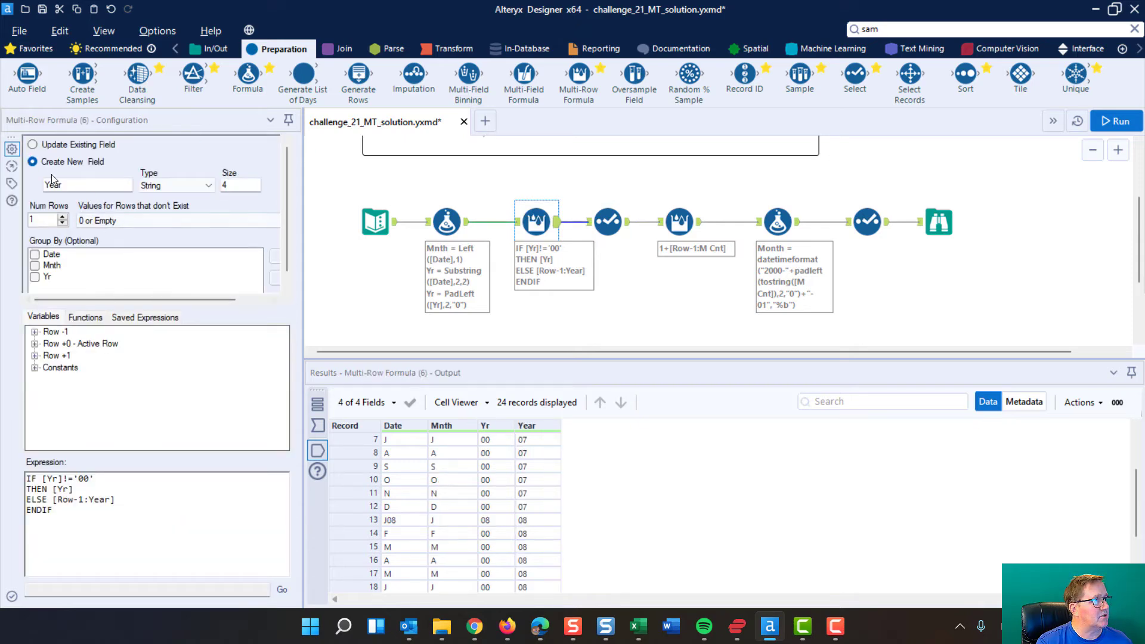
{"action": "double_click", "coordinate": [70, 183]}
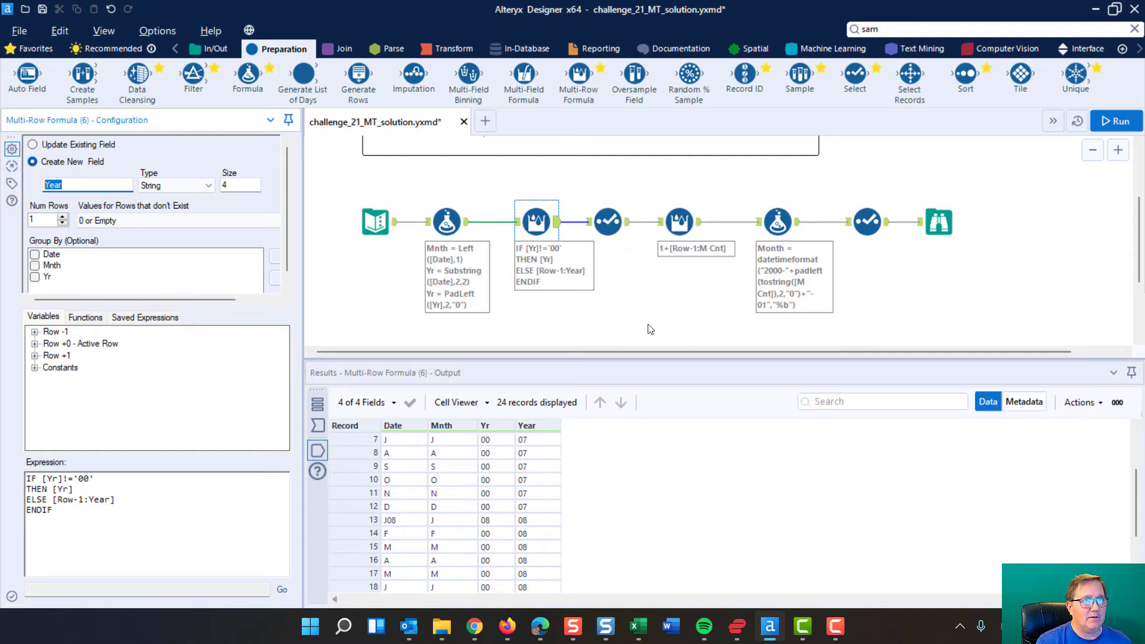
Examine the second Multi-Row Formula tool's M Cnt output column, new field name, grouping and expression.
{"action": "left_click", "coordinate": [682, 221]}
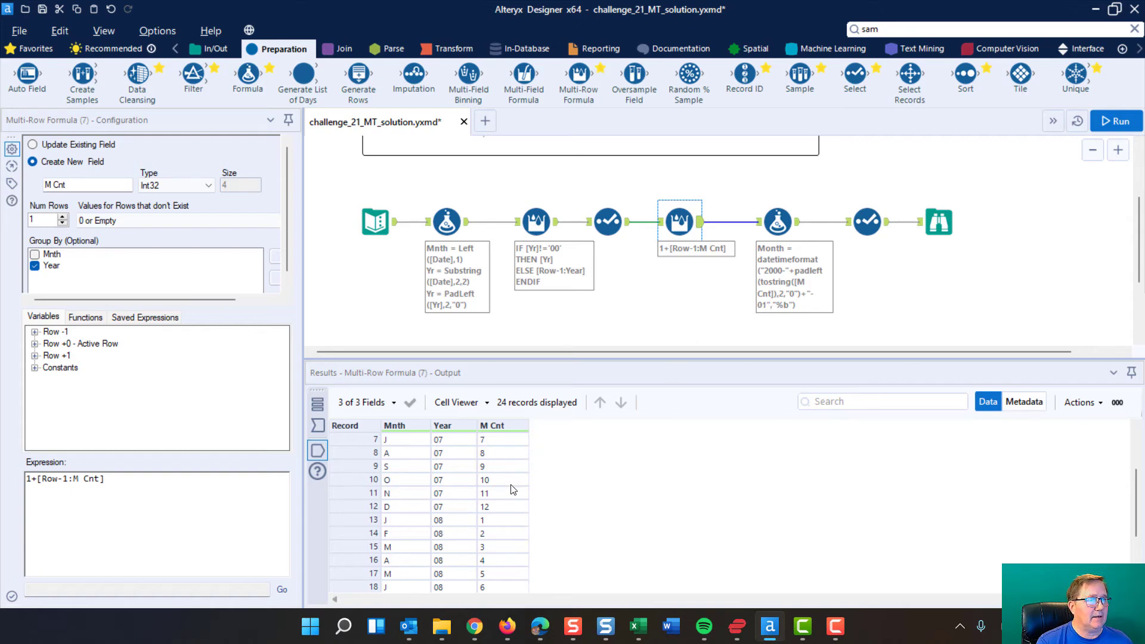
{"action": "scroll", "coordinate": [515, 463], "scroll_direction": "up", "scroll_amount": 2}
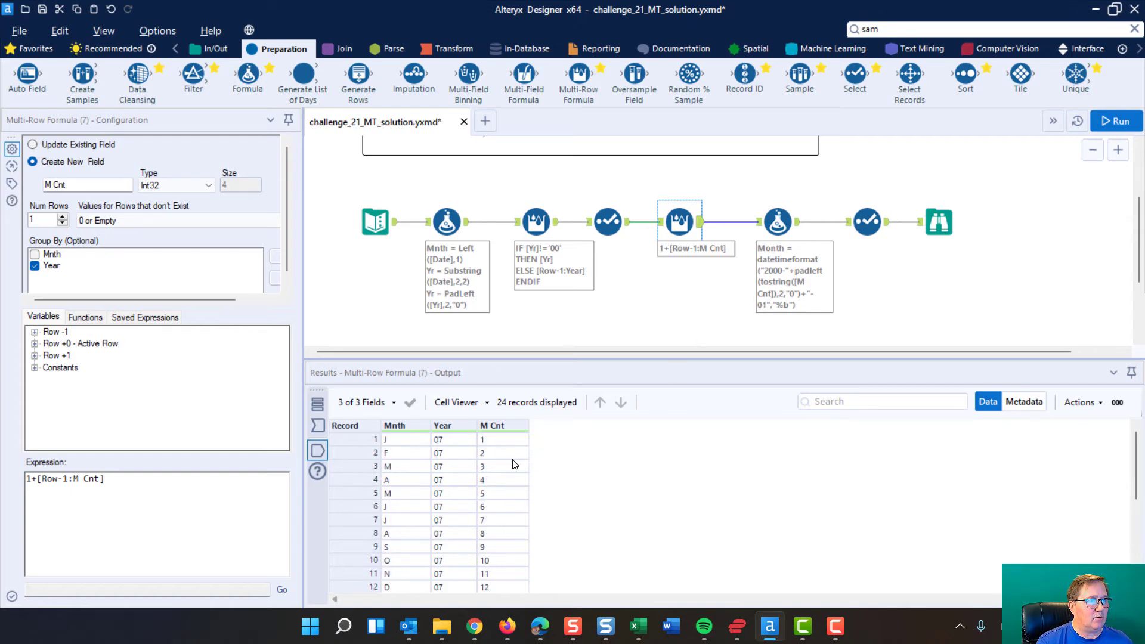
{"action": "left_click", "coordinate": [509, 441]}
{"action": "left_click_drag", "start_coordinate": [509, 441], "coordinate": [500, 591]}
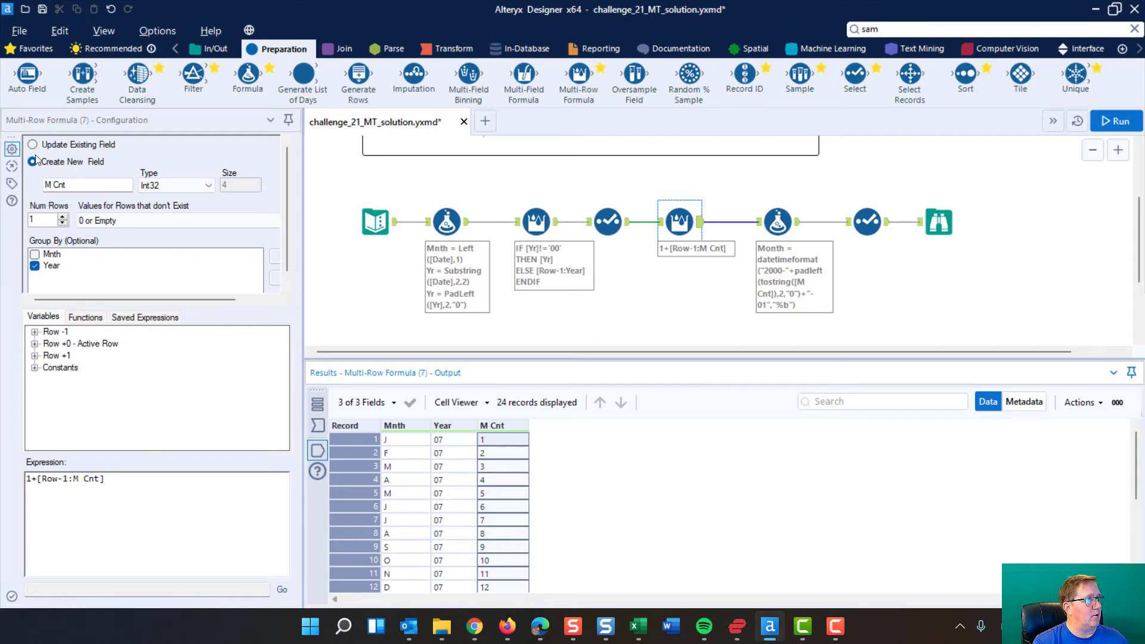
{"action": "left_click", "coordinate": [81, 188]}
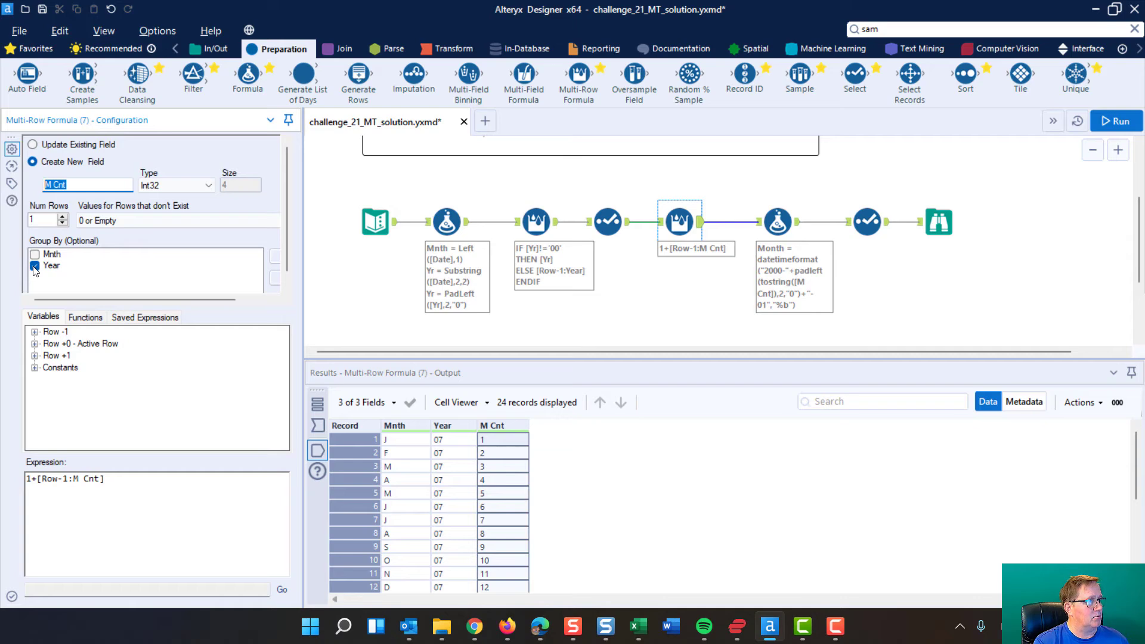
{"action": "left_click_drag", "start_coordinate": [117, 481], "coordinate": [1, 476]}
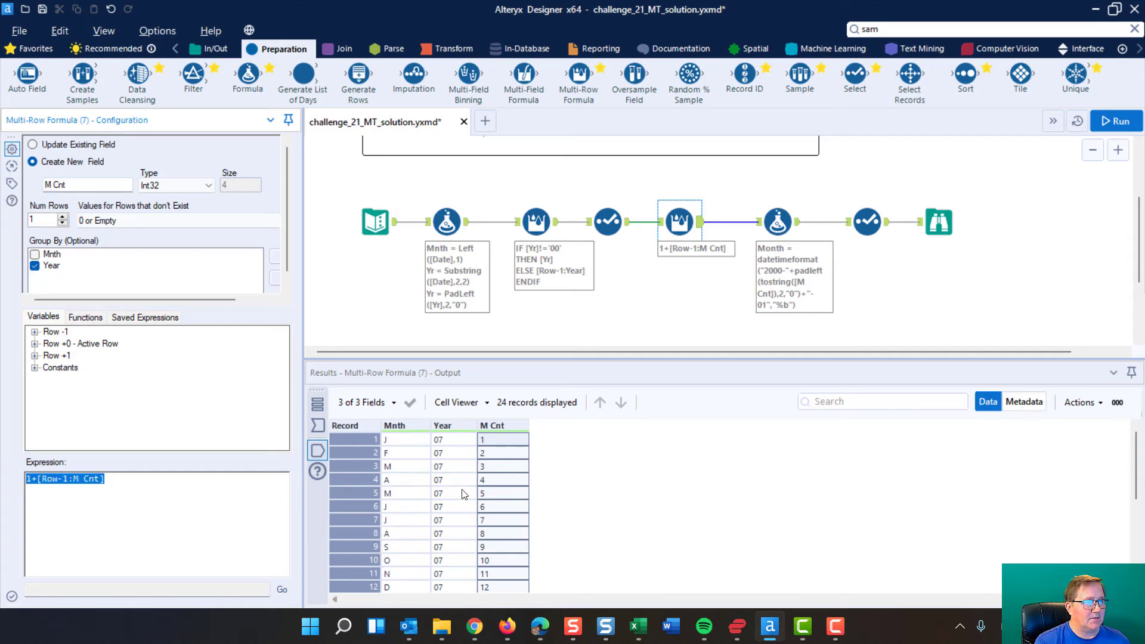
Check how the M Cnt values progress in the first records and at record 13, where the year changes.
{"action": "left_click", "coordinate": [499, 441]}
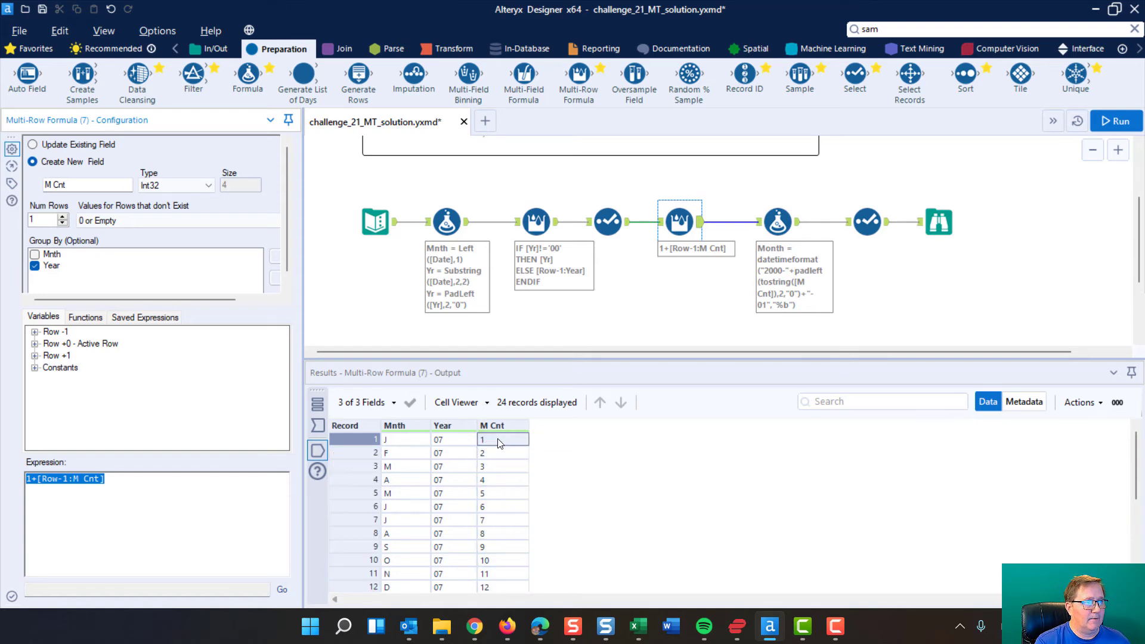
{"action": "left_click", "coordinate": [496, 454]}
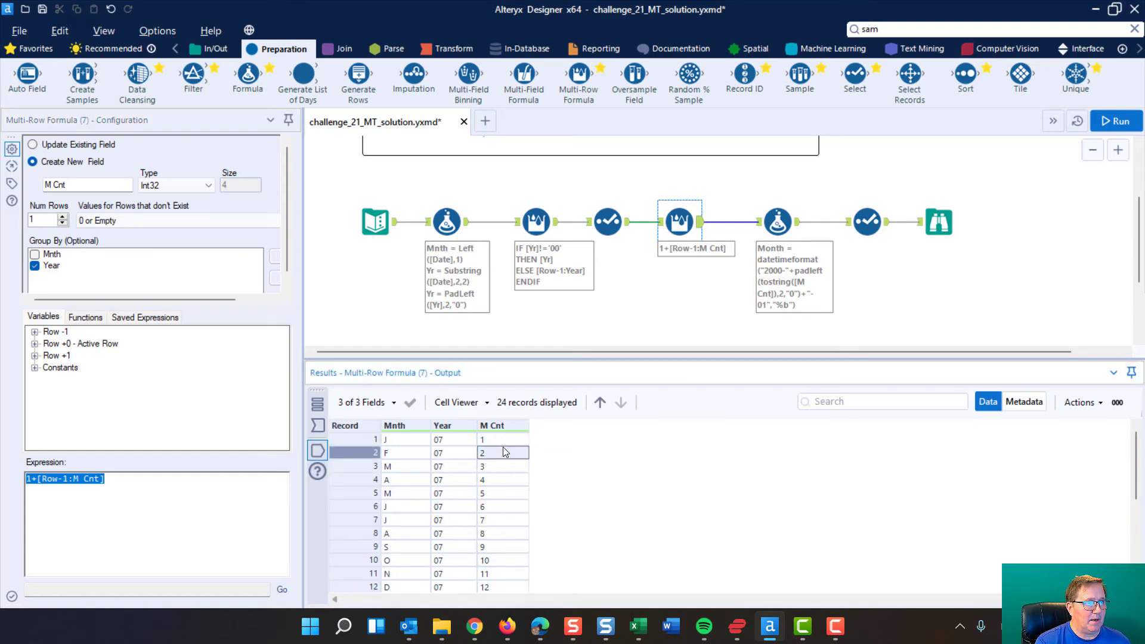
{"action": "key", "text": "Up"}
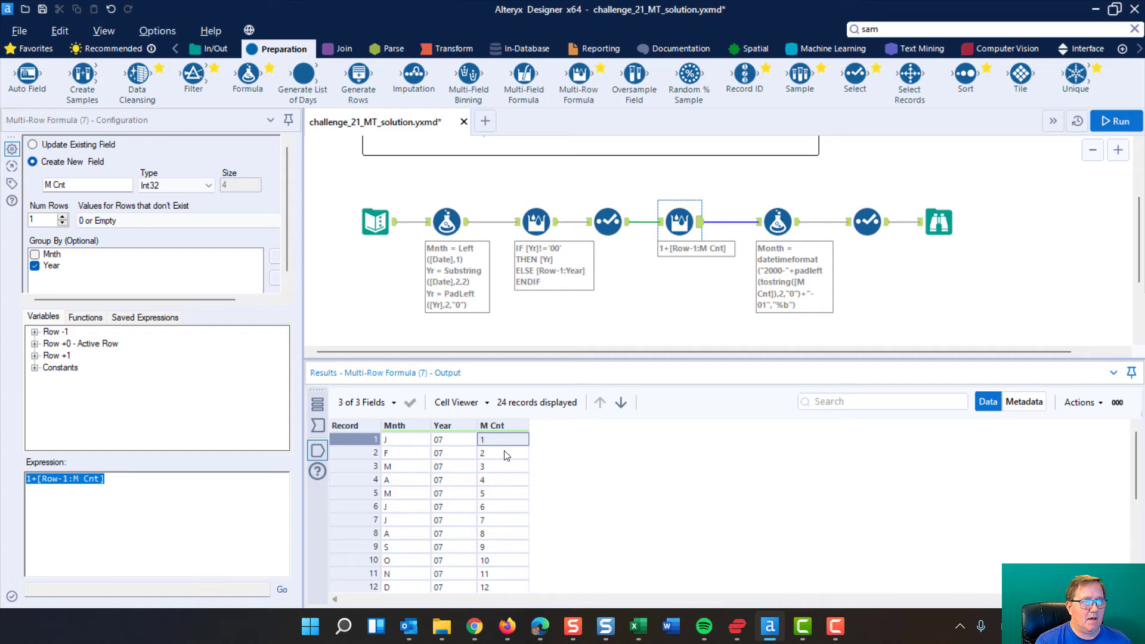
{"action": "scroll", "coordinate": [506, 464], "scroll_direction": "down", "scroll_amount": 3}
{"action": "left_click", "coordinate": [349, 472]}
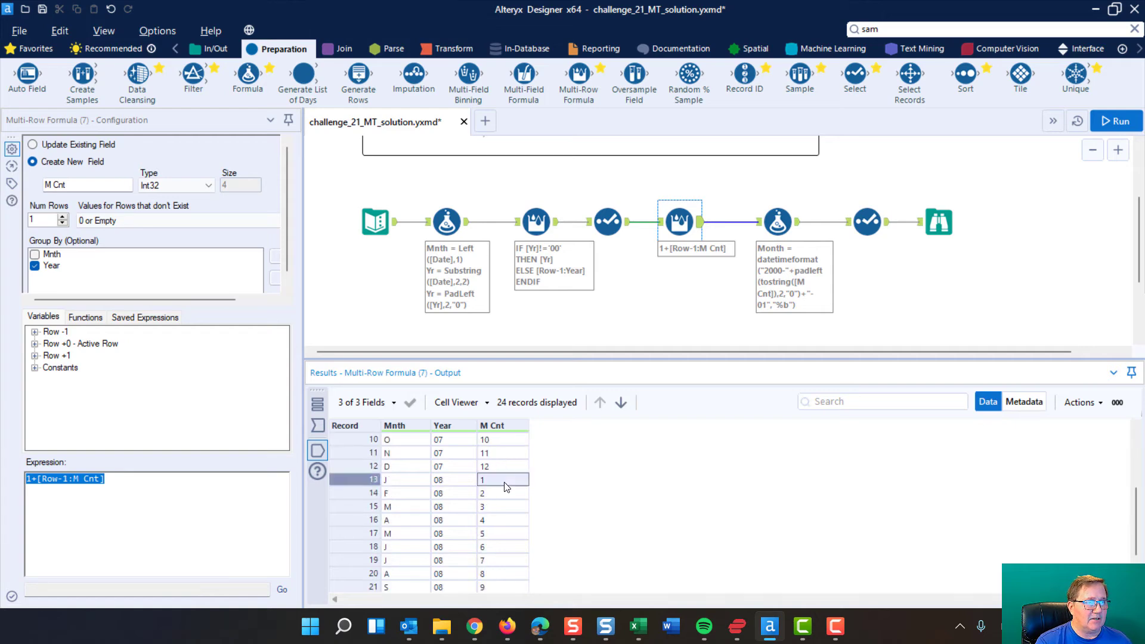
Examine the datetimeformat and padleft parts of the Month expression in the second Formula tool, widening its configuration area.
{"action": "left_click", "coordinate": [778, 220]}
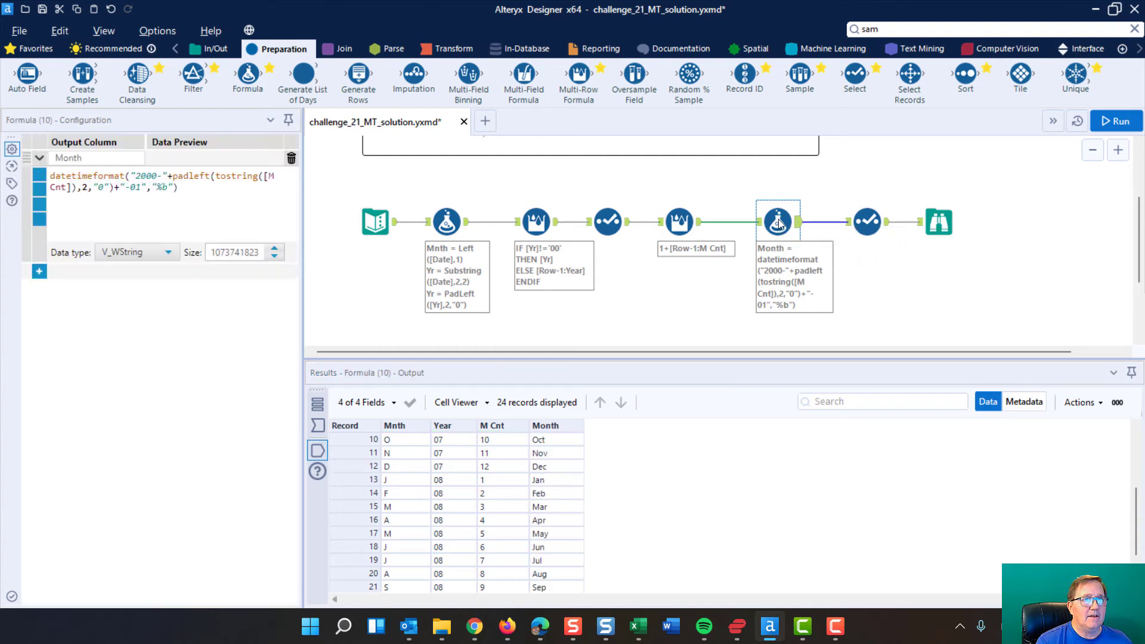
{"action": "left_click_drag", "start_coordinate": [304, 308], "coordinate": [356, 308]}
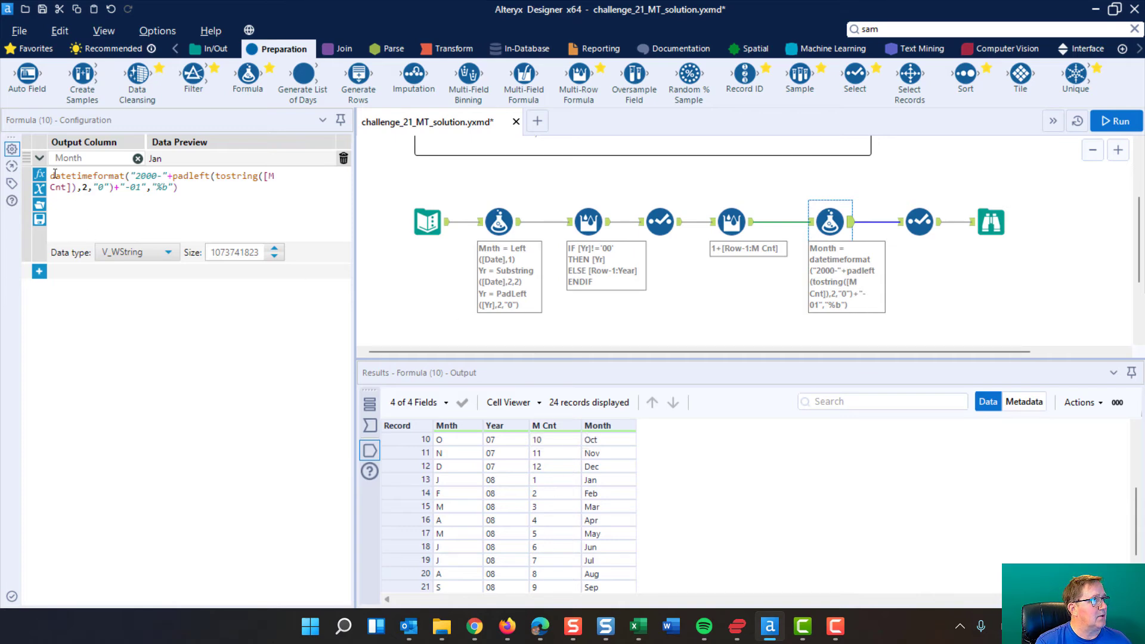
{"action": "left_click_drag", "start_coordinate": [50, 176], "coordinate": [174, 177]}
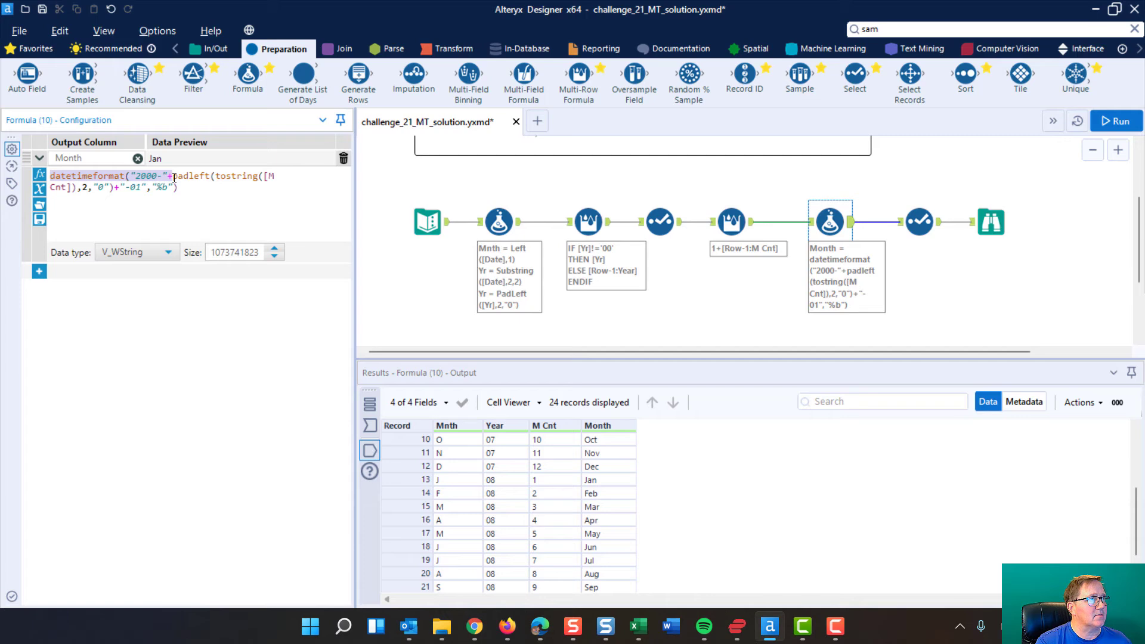
{"action": "left_click", "coordinate": [174, 177]}
{"action": "left_click_drag", "start_coordinate": [173, 177], "coordinate": [79, 188]}
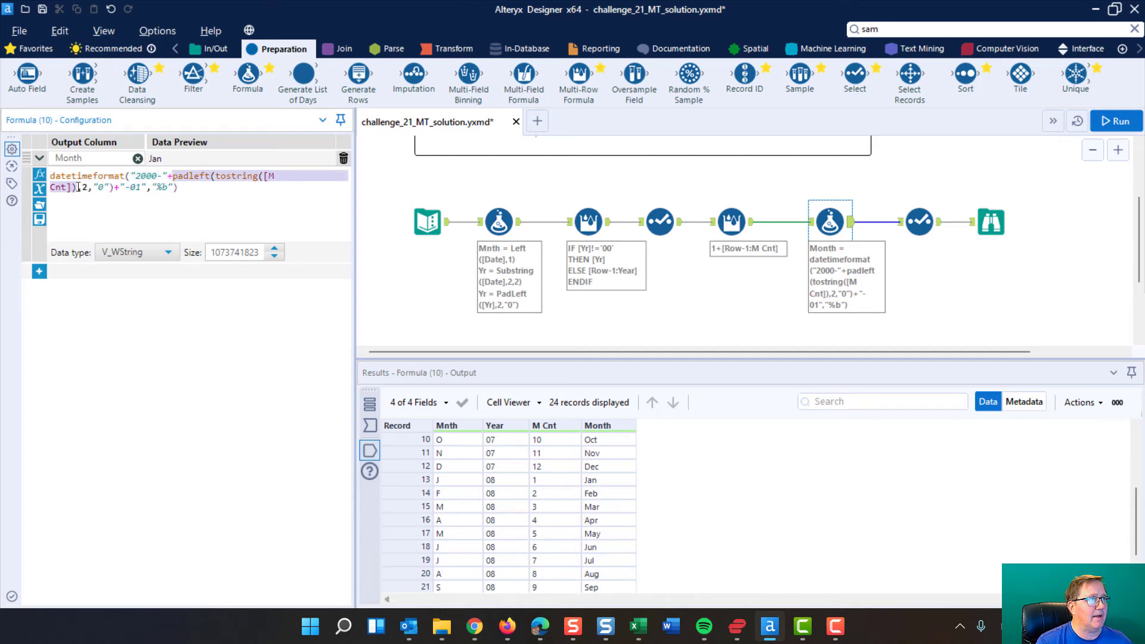
{"action": "left_click", "coordinate": [117, 188]}
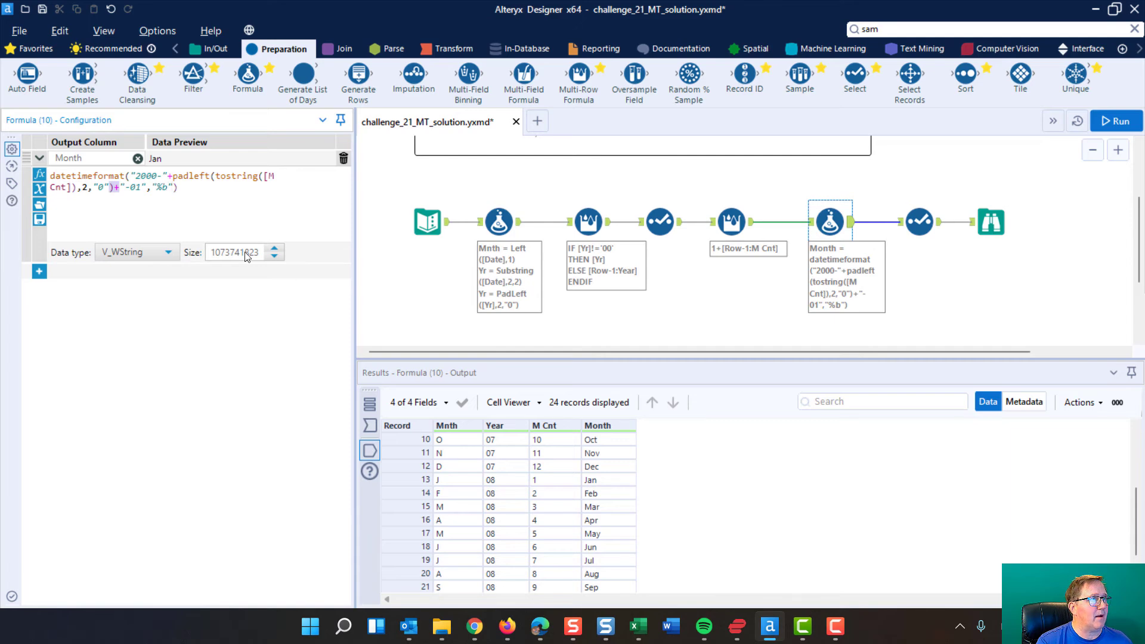
Compare the "%b" format specifier in the Month expression with the Month values in the Formula tool's output, including record 10.
{"action": "left_click", "coordinate": [620, 439]}
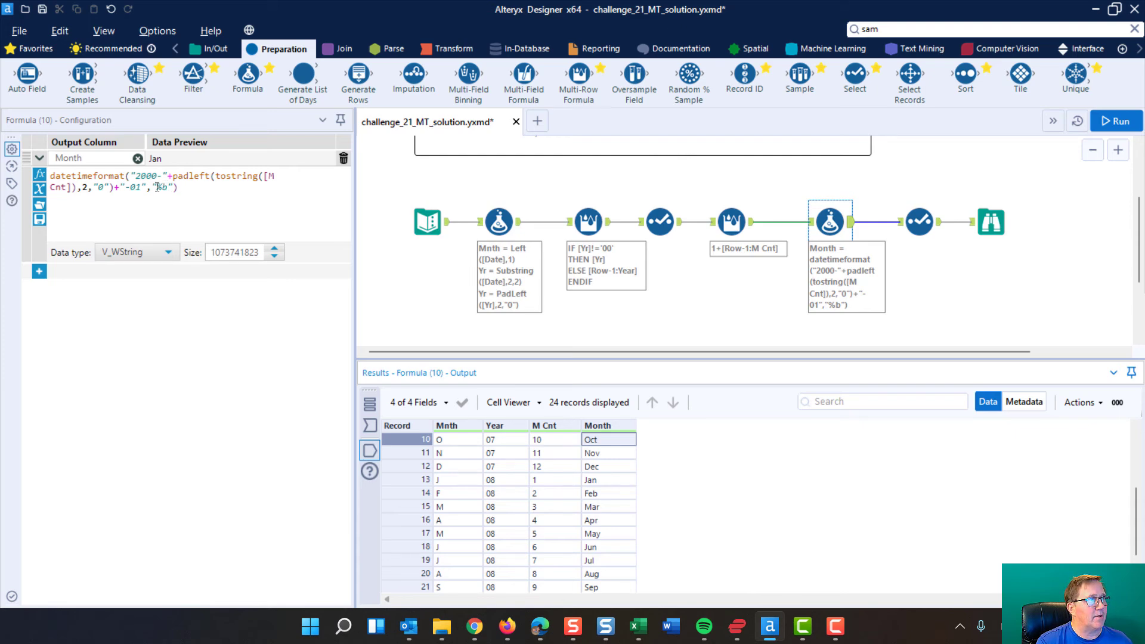
{"action": "left_click_drag", "start_coordinate": [156, 186], "coordinate": [165, 187]}
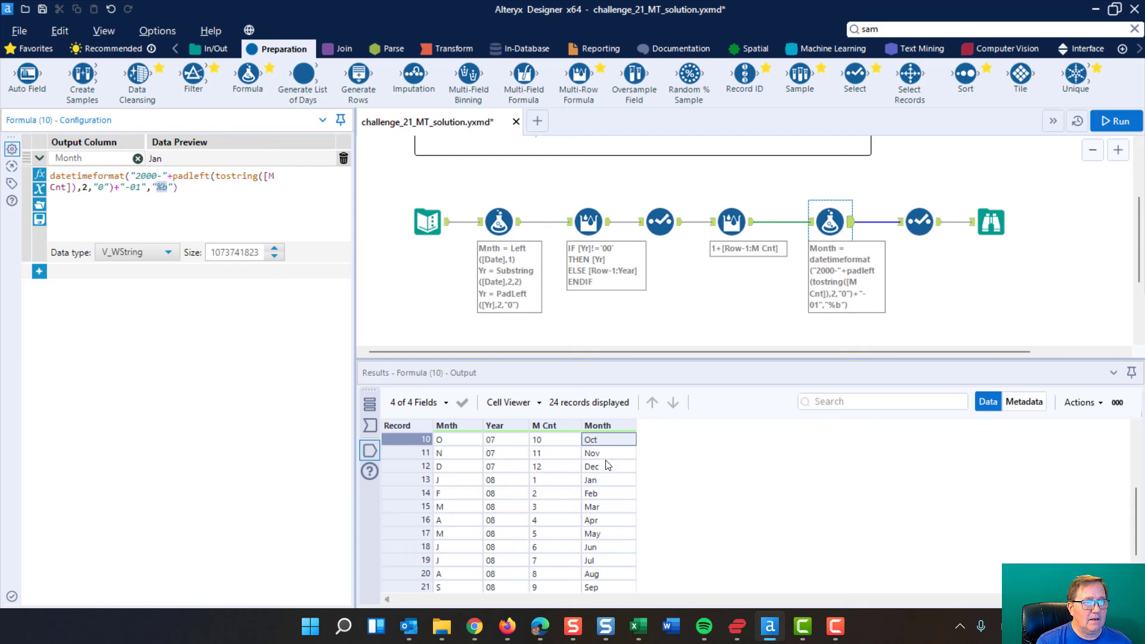
{"action": "scroll", "coordinate": [607, 467], "scroll_direction": "up", "scroll_amount": 3}
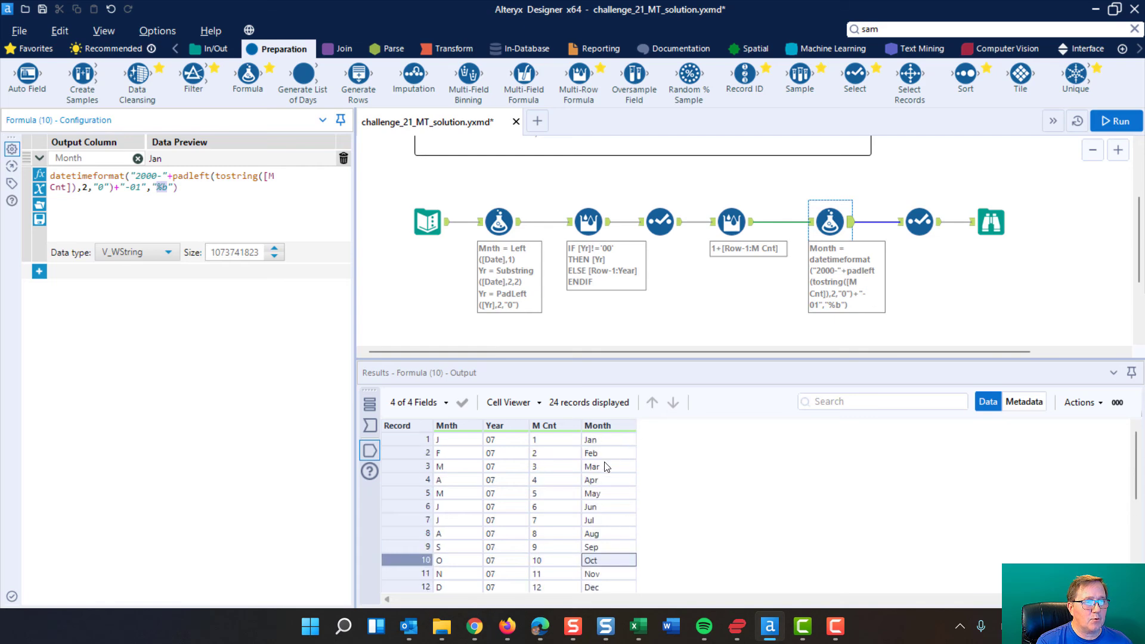
Review which fields the last Select tool keeps, and look through the final Year and Month records in the Browse tool.
{"action": "left_click", "coordinate": [920, 219]}
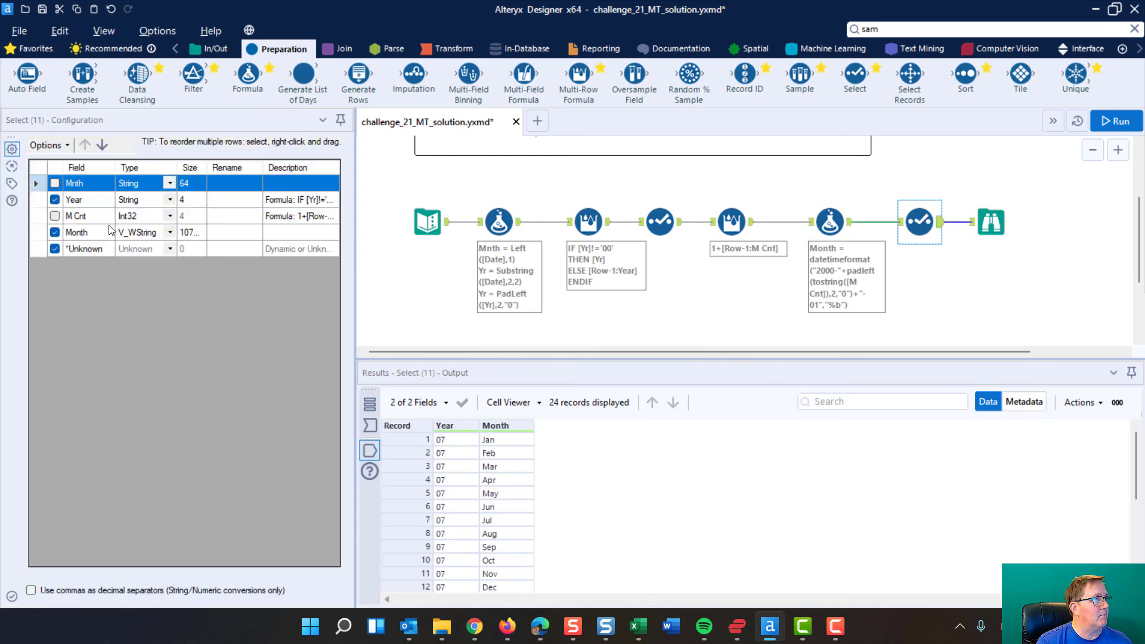
{"action": "left_click", "coordinate": [994, 221]}
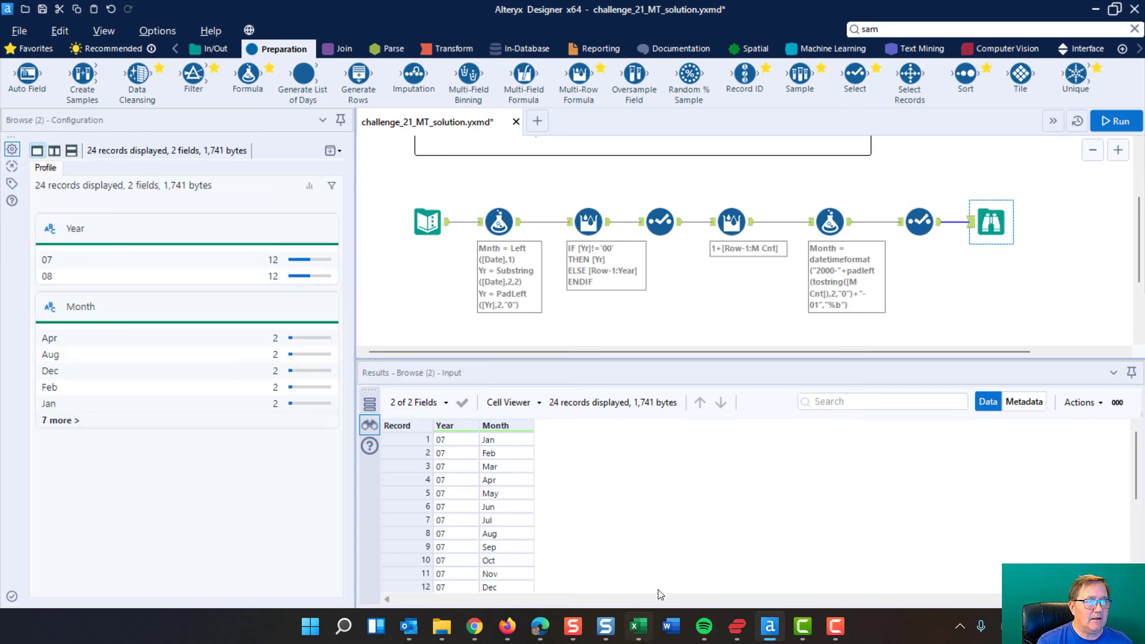
{"action": "scroll", "coordinate": [470, 472], "scroll_direction": "down", "scroll_amount": 2}
{"action": "scroll", "coordinate": [470, 472], "scroll_direction": "up", "scroll_amount": 2}
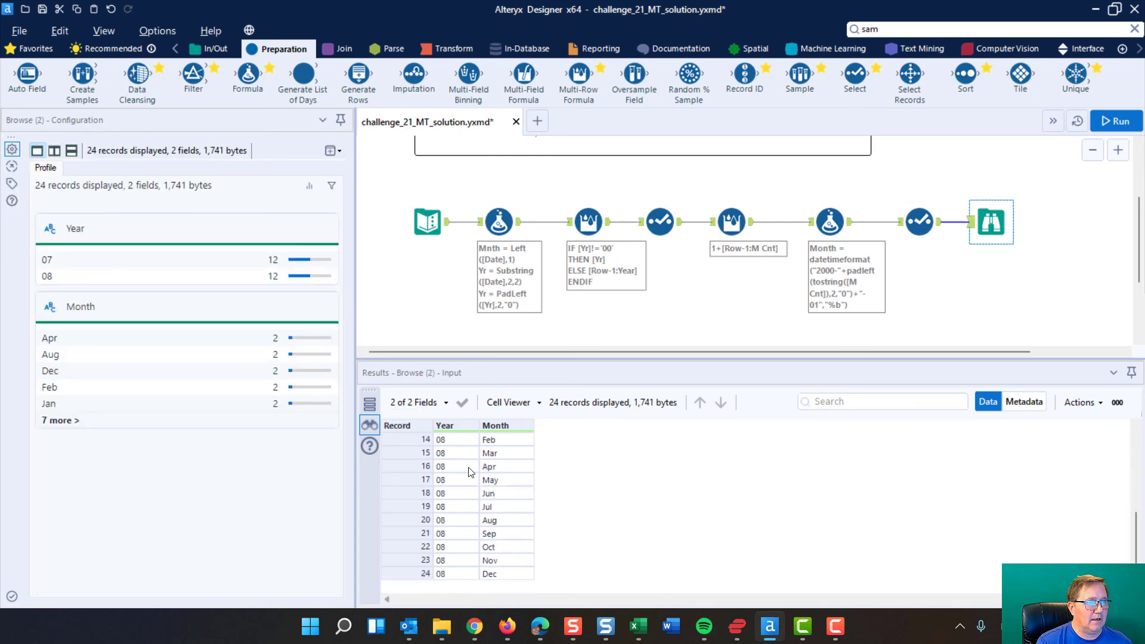